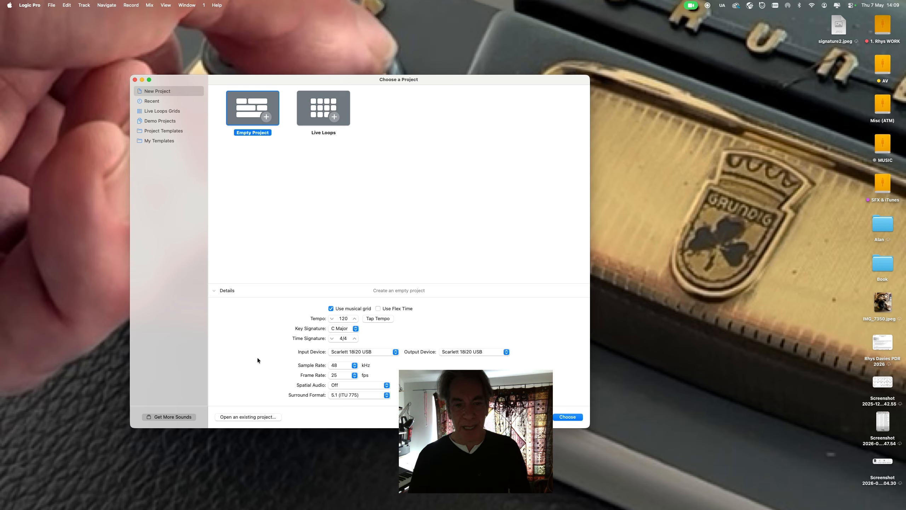
# - Select the 48 kHz sample rate for the new project and review the available frame rates
pyautogui.click(358, 368)
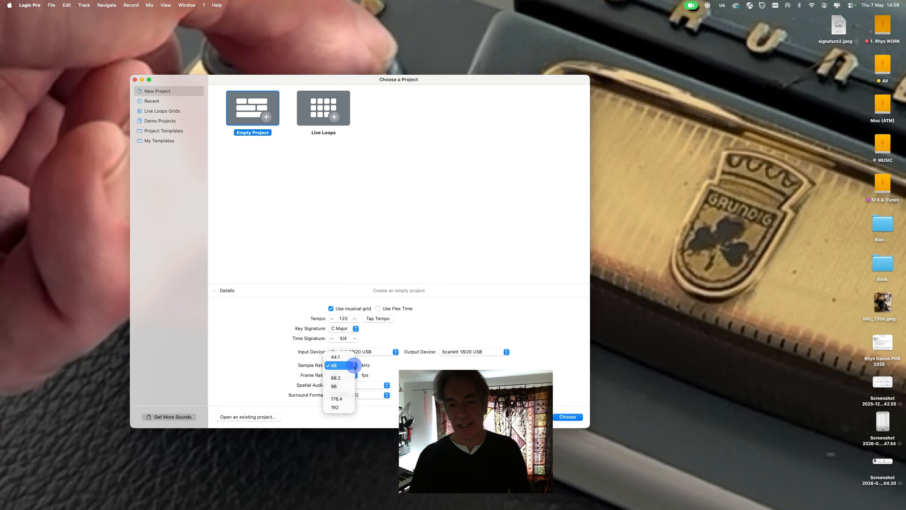
pyautogui.click(354, 365)
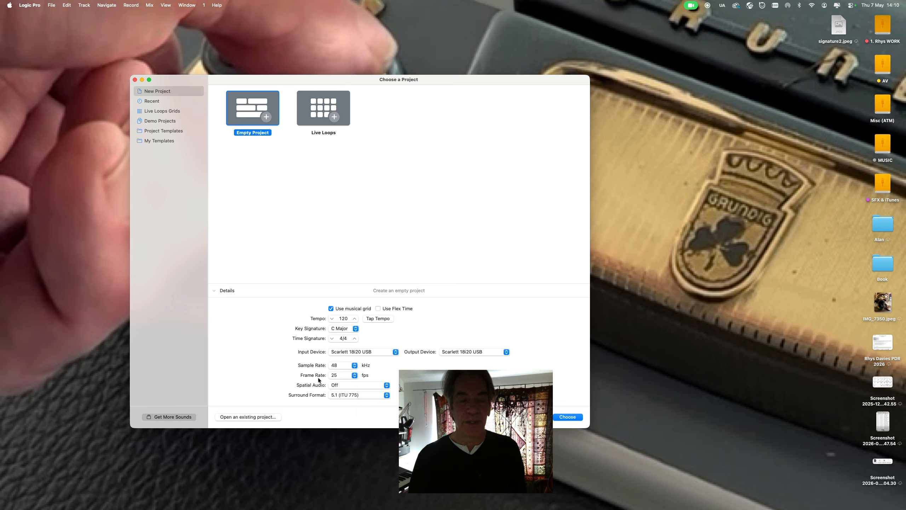
pyautogui.click(355, 376)
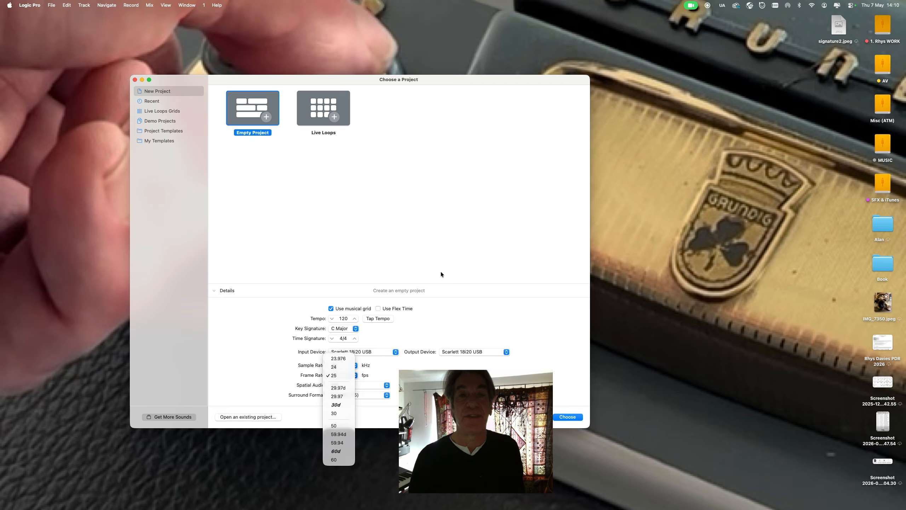
pyautogui.click(428, 242)
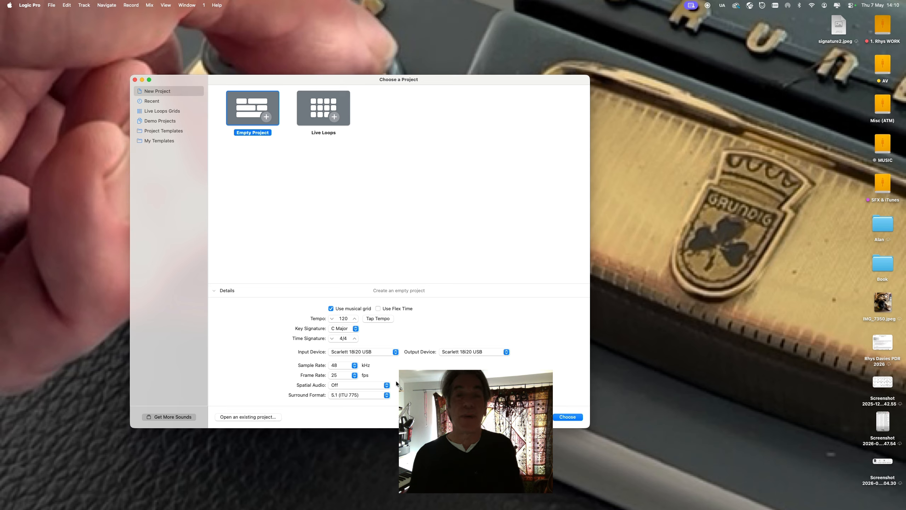
# - Create the empty project with one Mic or Line audio track
pyautogui.click(570, 417)
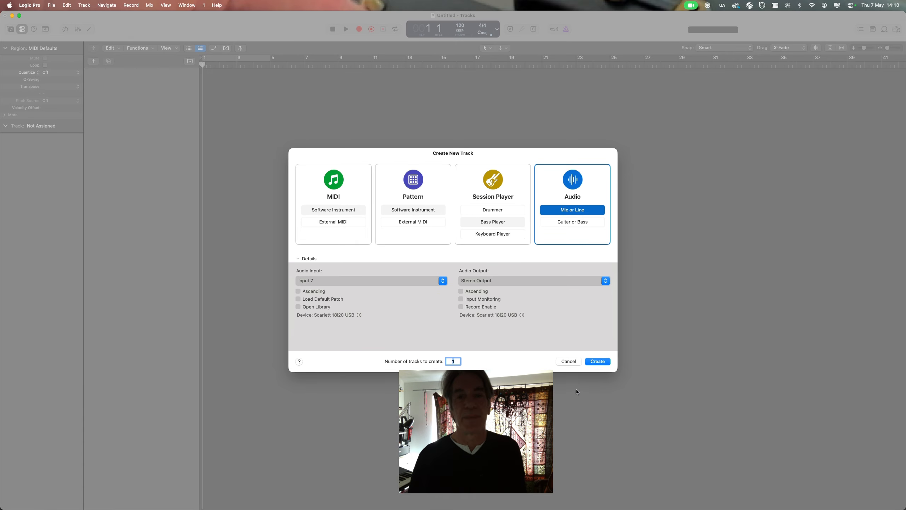
pyautogui.click(568, 211)
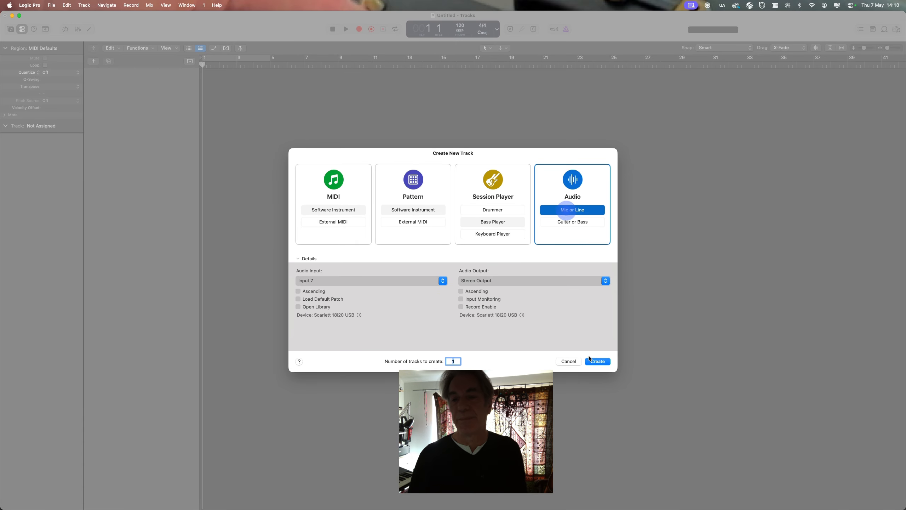
pyautogui.click(602, 362)
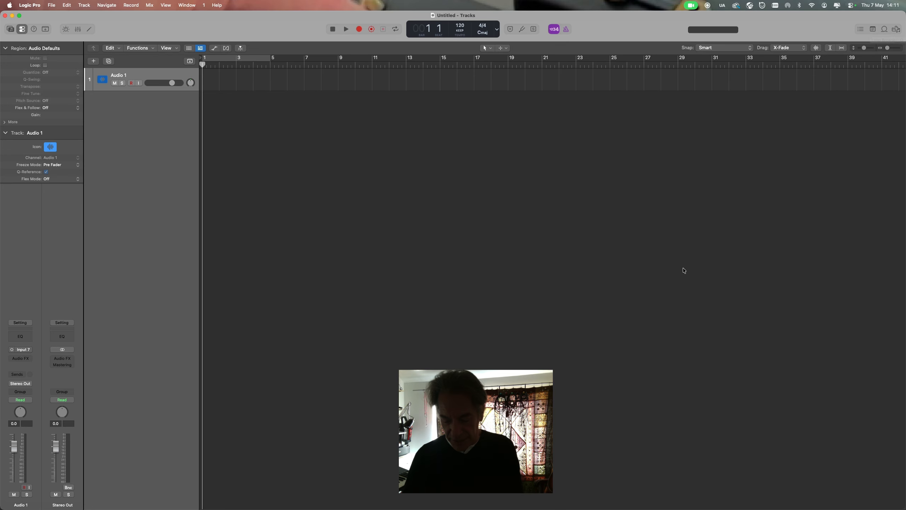
# - Open the Loop Browser and audition the loops 6-8 Acoustic Strum 03 and 6-8 Acoustic Strum 04
pyautogui.press('o')
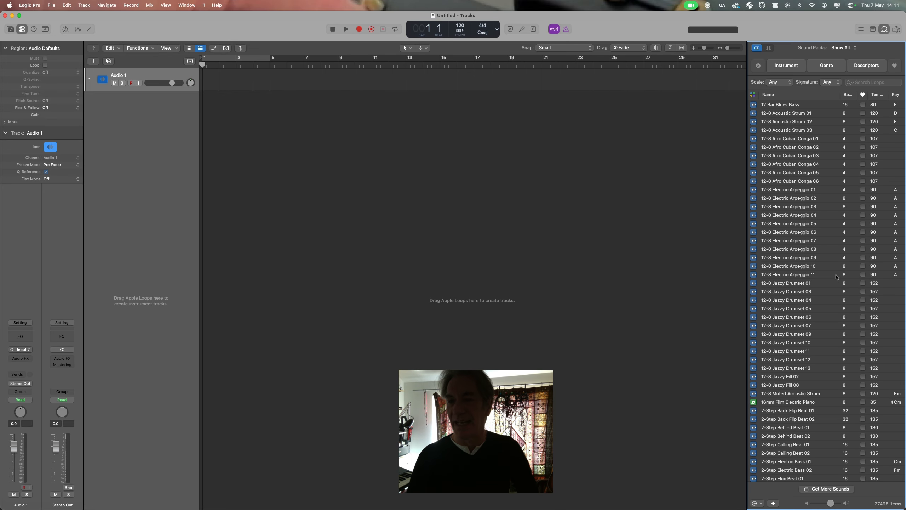
pyautogui.scroll(-10, 792, 371)
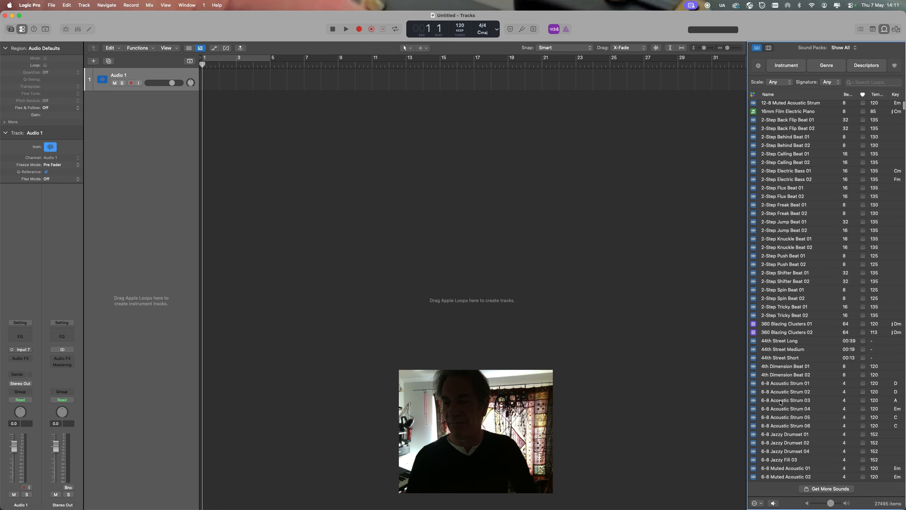
pyautogui.click(783, 400)
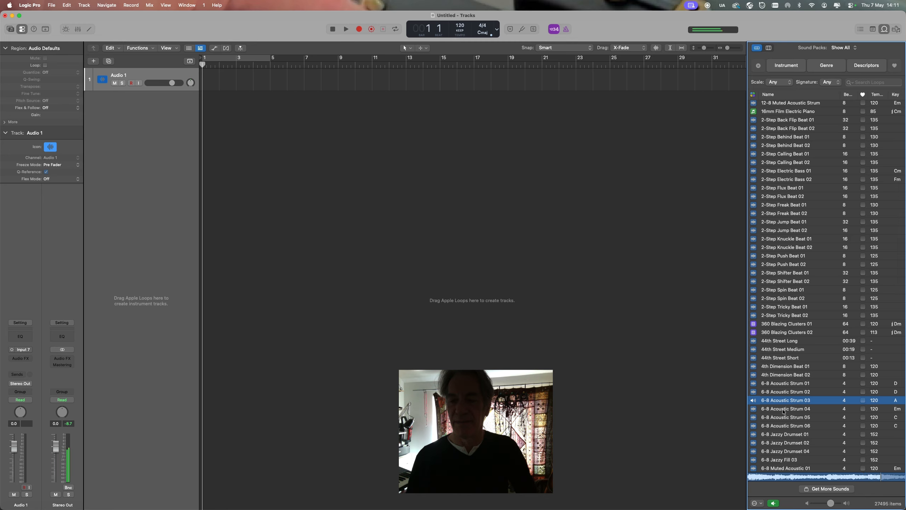
pyautogui.click(784, 411)
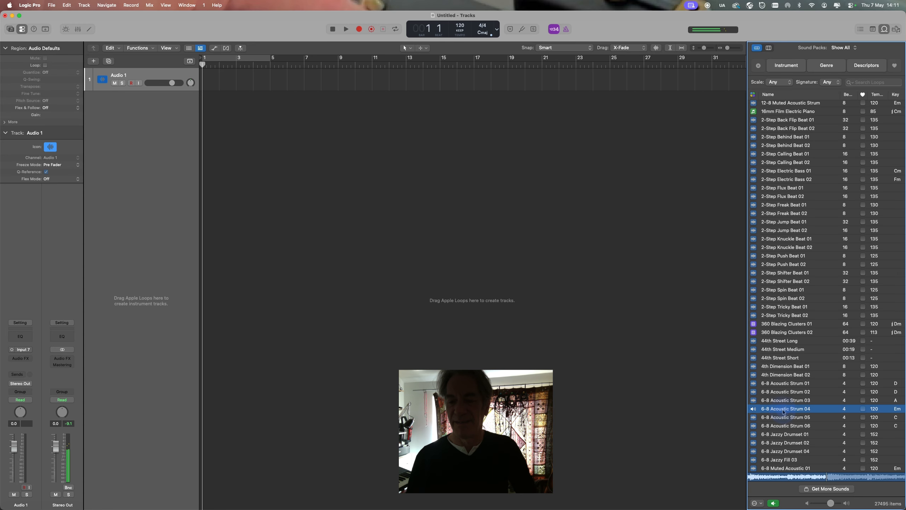
pyautogui.click(774, 503)
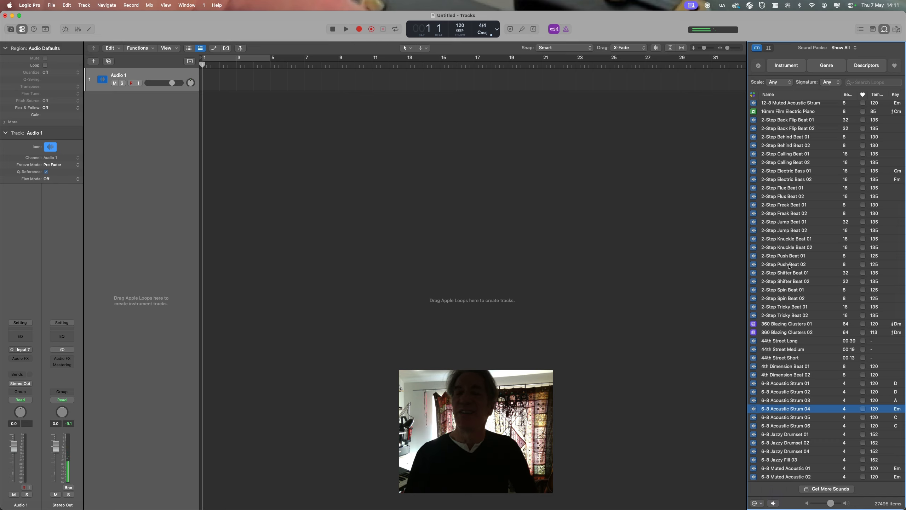
pyautogui.scroll(-20, 789, 266)
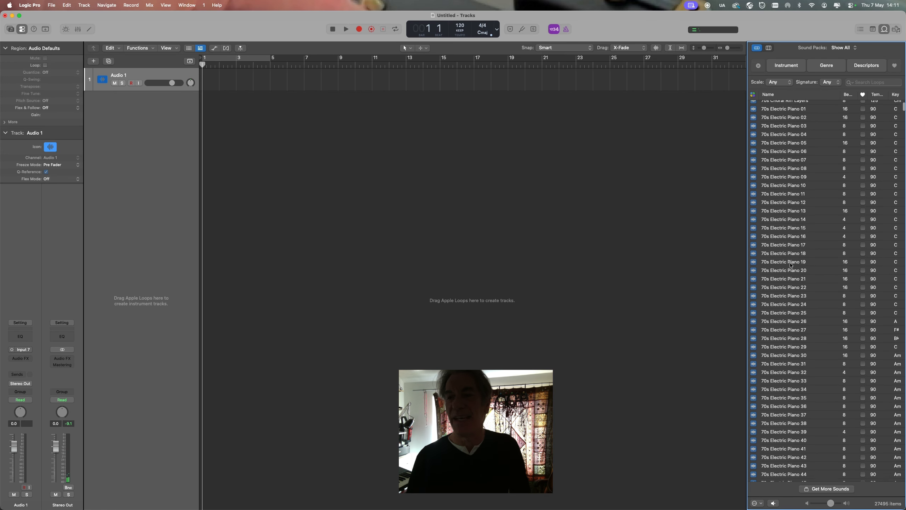
pyautogui.scroll(20, 791, 265)
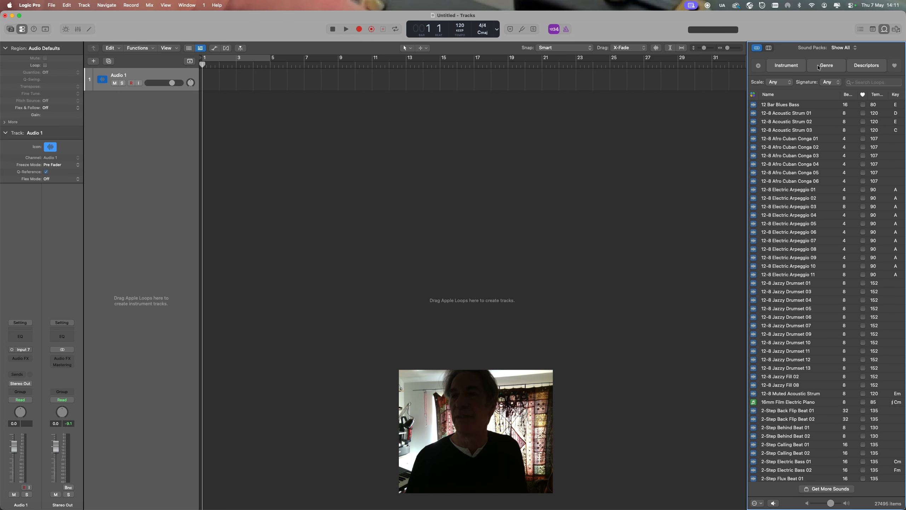
# - Filter the loops by the Sound Effects instrument category and search for "riser"
pyautogui.click(798, 68)
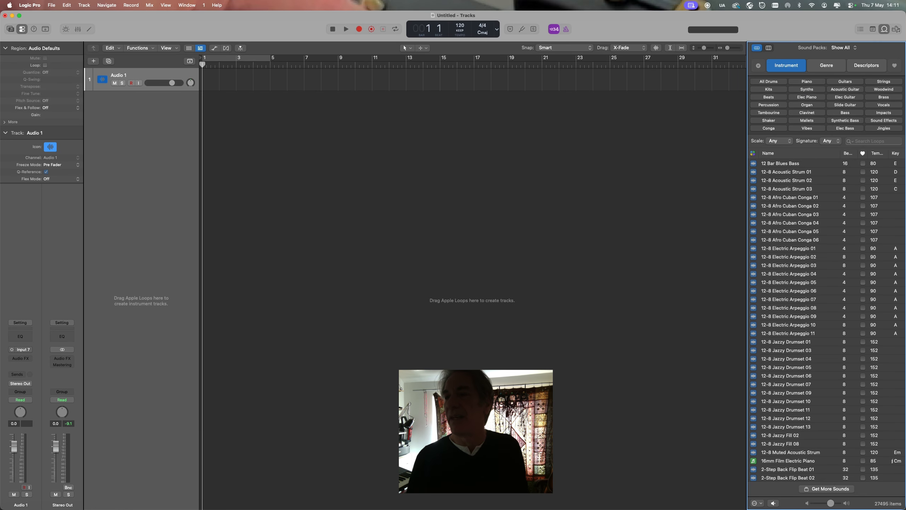
pyautogui.click(874, 123)
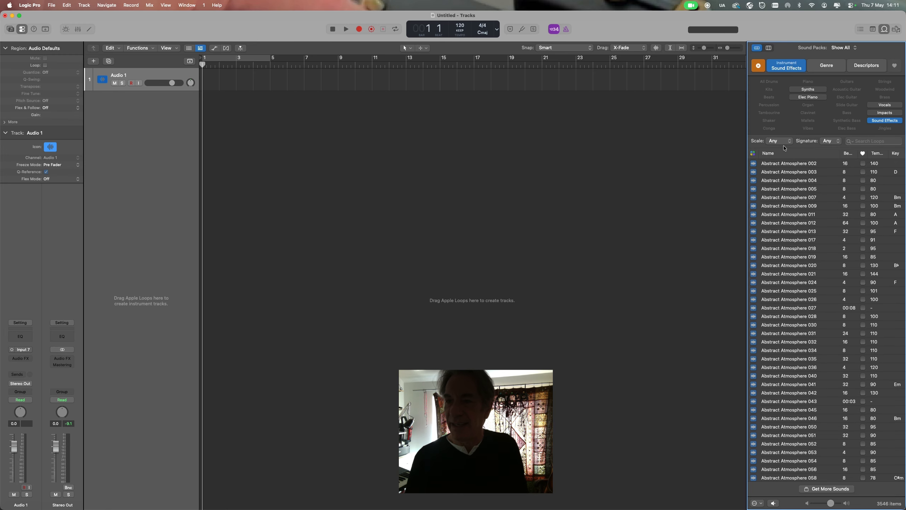
pyautogui.click(862, 141)
pyautogui.write('riser')
pyautogui.press('Return')
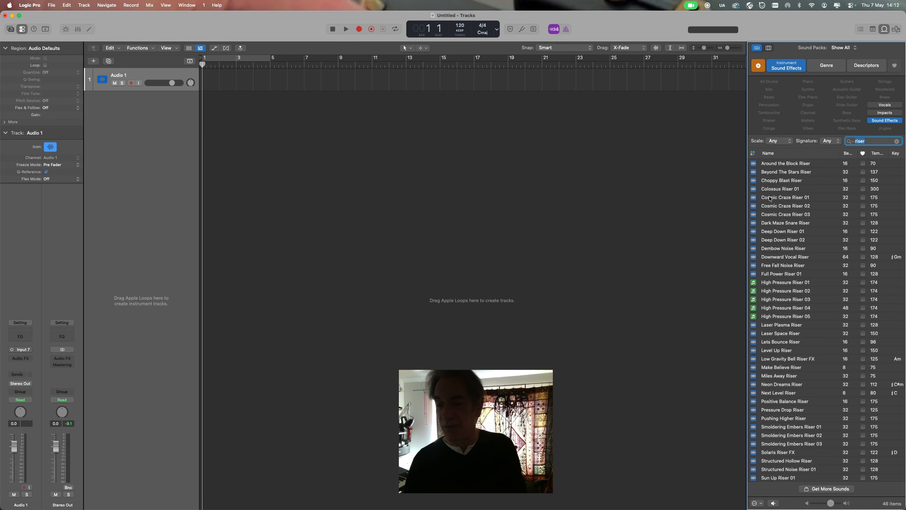
# - Audition Full Power Riser 01, add it on a new track at about bar 12 and play it in the project
pyautogui.scroll(-5, 828, 291)
pyautogui.scroll(5, 828, 291)
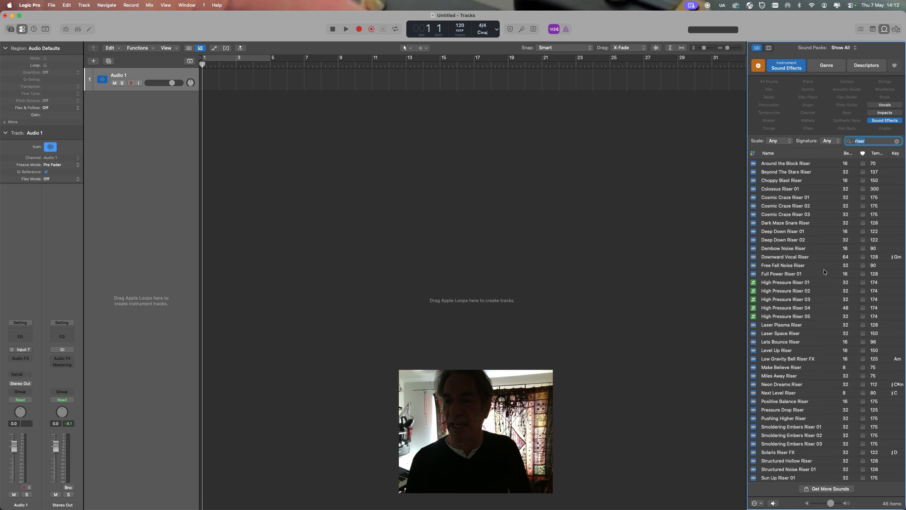
pyautogui.scroll(-1, 784, 274)
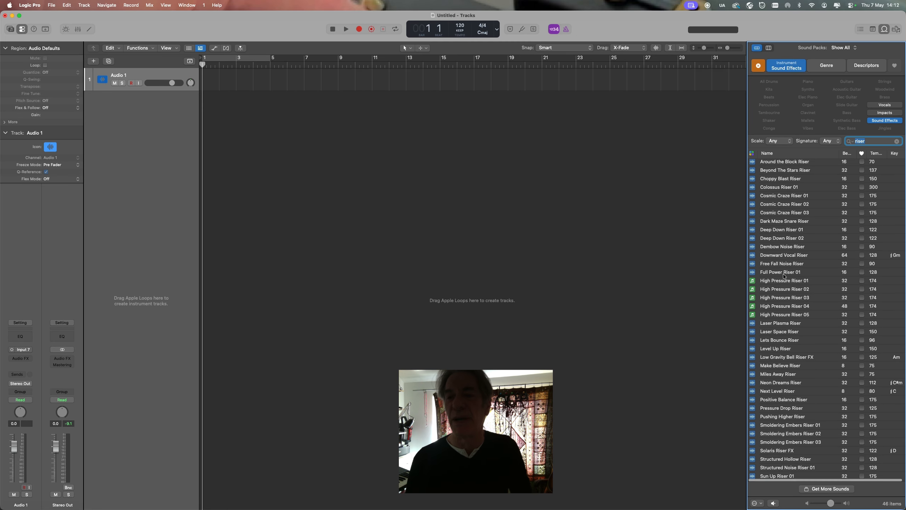
pyautogui.click(783, 273)
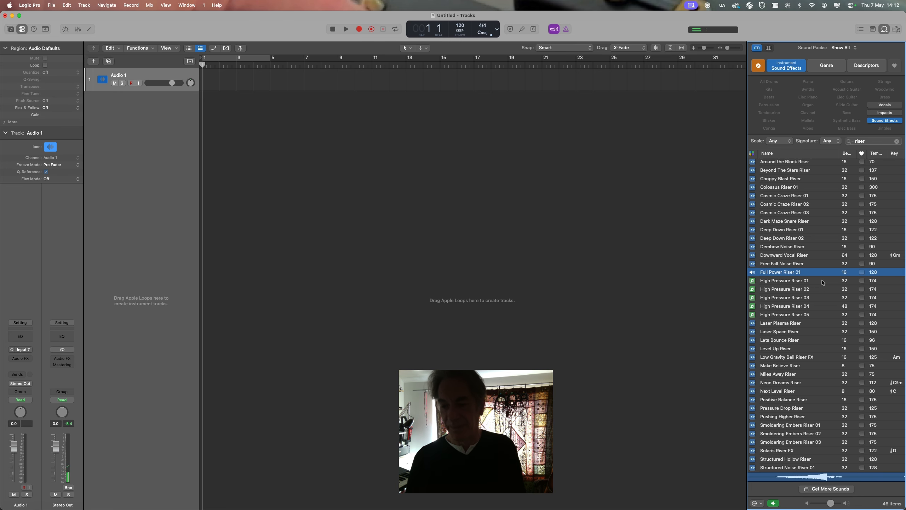
pyautogui.press('space')
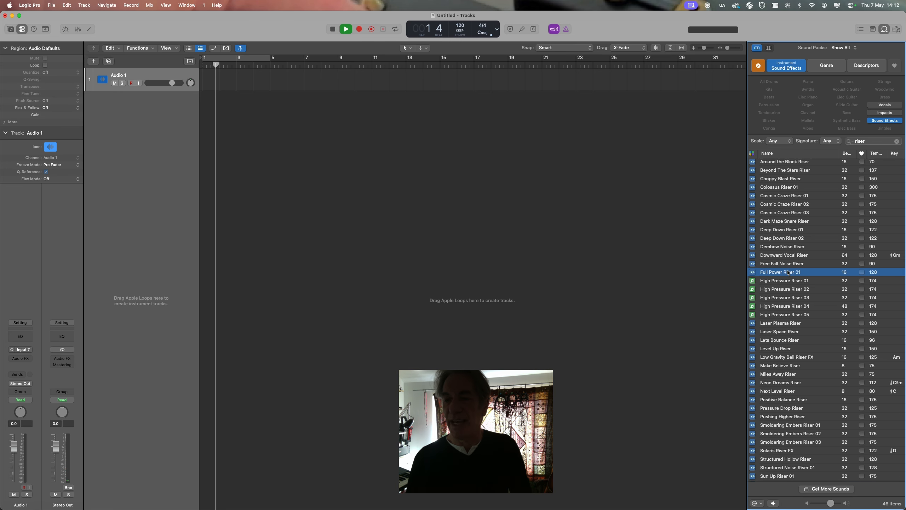
pyautogui.moveTo(788, 272); pyautogui.dragTo(398, 198)
pyautogui.doubleClick(402, 64)
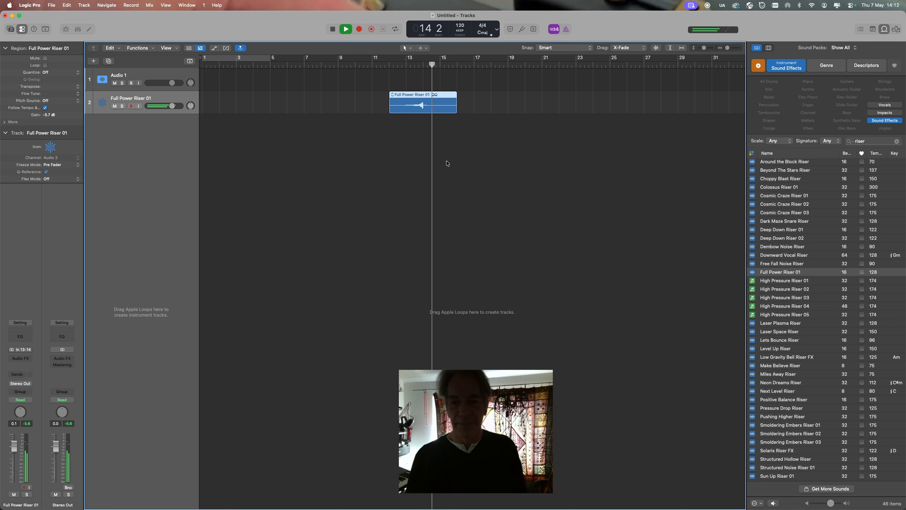
pyautogui.press('space')
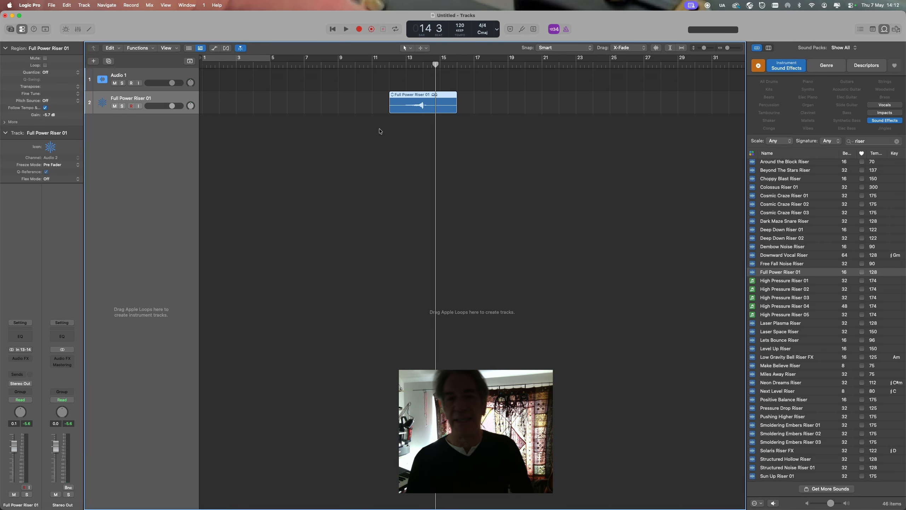
# - Move the Full Power Riser 01 region earlier to about bar 10 with Smart snapping switched on
pyautogui.moveTo(396, 107); pyautogui.dragTo(373, 111)
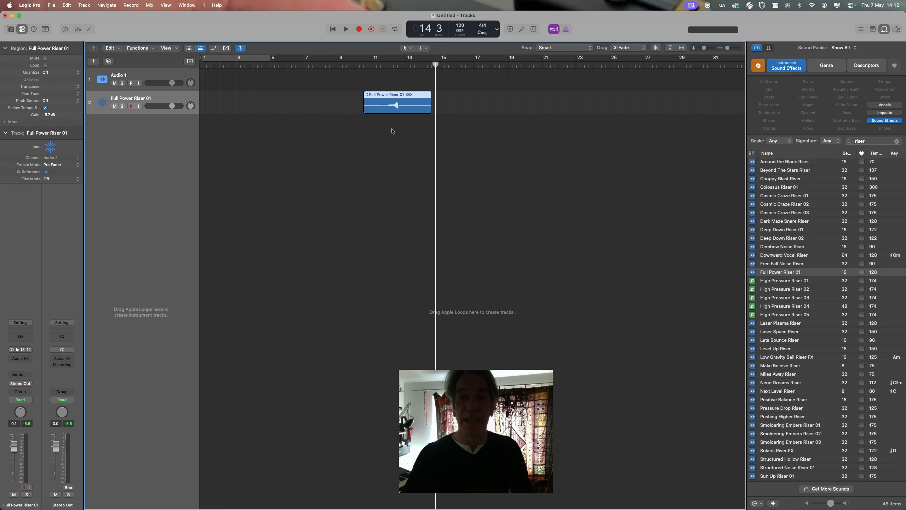
pyautogui.click(528, 48)
pyautogui.click(540, 49)
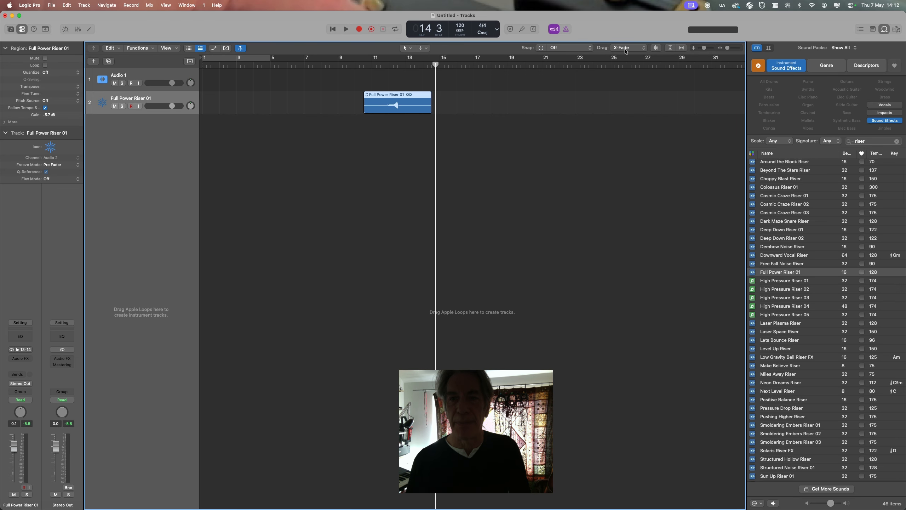
pyautogui.click(541, 48)
pyautogui.moveTo(387, 100)
pyautogui.mouseDown()
pyautogui.moveTo(371, 102)
pyautogui.moveTo(387, 100)
pyautogui.moveTo(378, 100)
pyautogui.mouseUp()
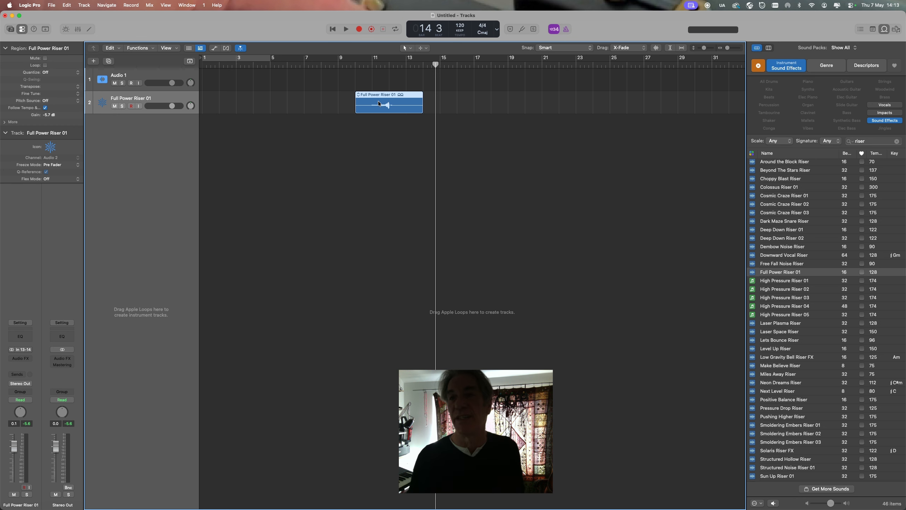
# - Nudge the Full Power Riser 01 region to position 9 4 3 1 with snapping off, and restore Smart snapping
pyautogui.click(541, 48)
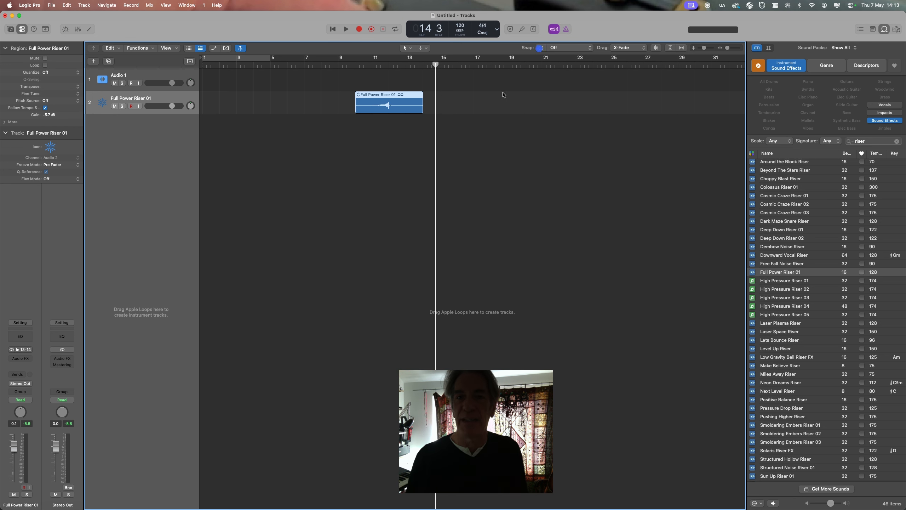
pyautogui.moveTo(407, 102); pyautogui.dragTo(409, 102)
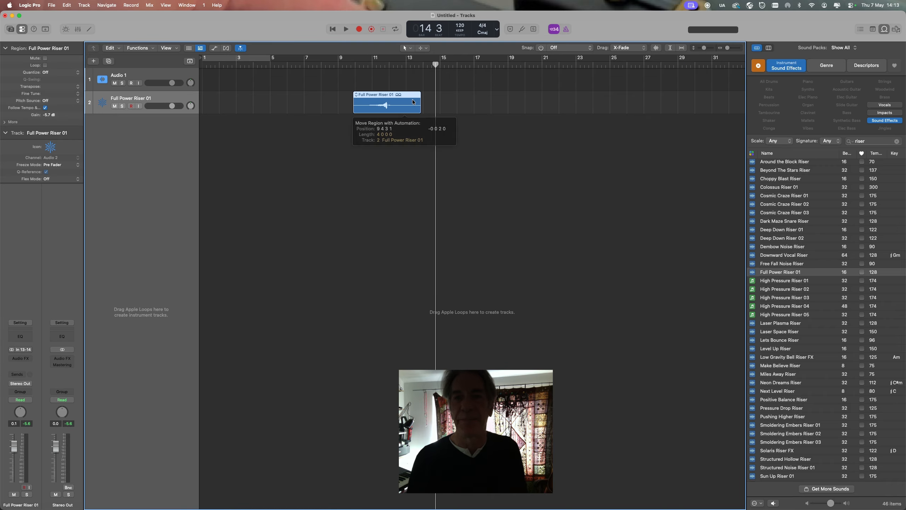
pyautogui.click(540, 48)
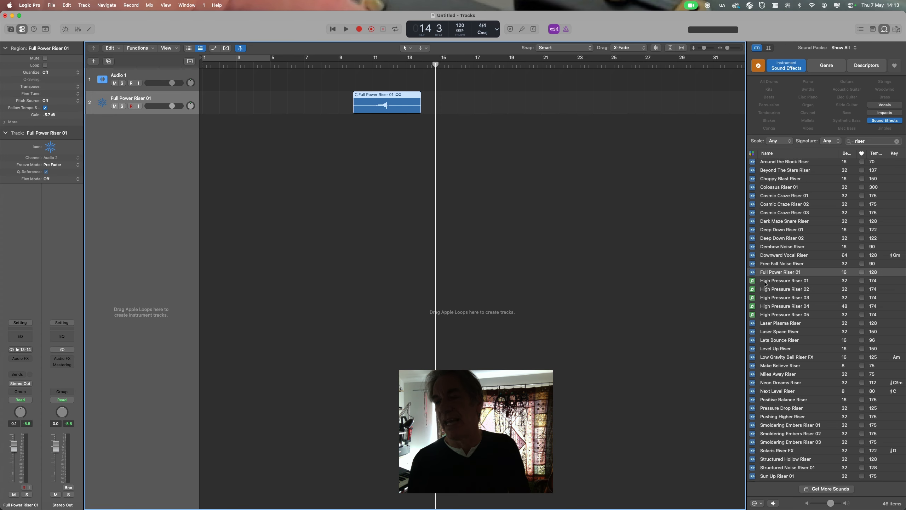
# - Add High Pressure Riser 01 on a new track at about bar 19 and play it back from its start
pyautogui.moveTo(767, 285); pyautogui.dragTo(502, 194)
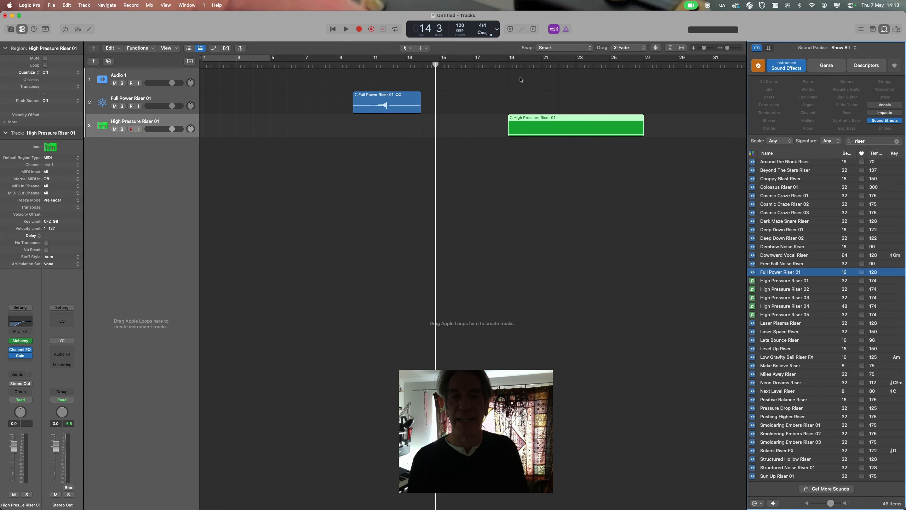
pyautogui.click(507, 65)
pyautogui.press('space')
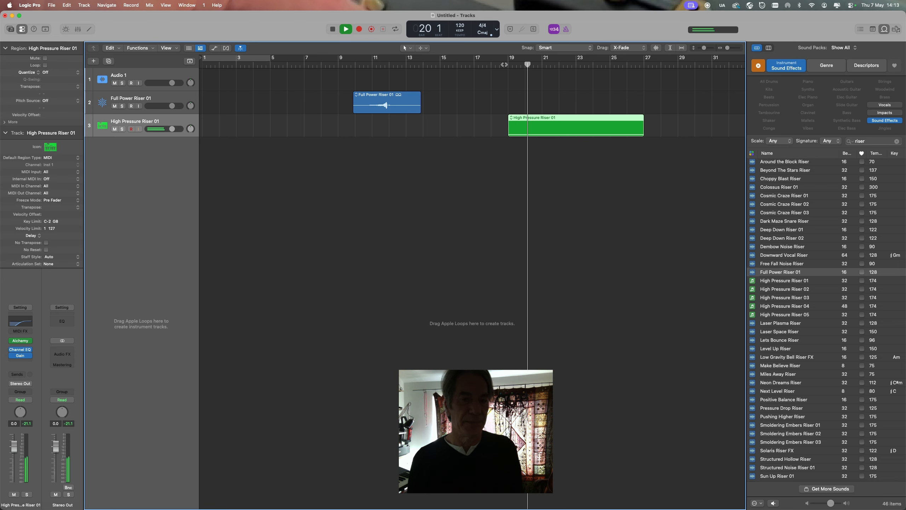
pyautogui.press('space')
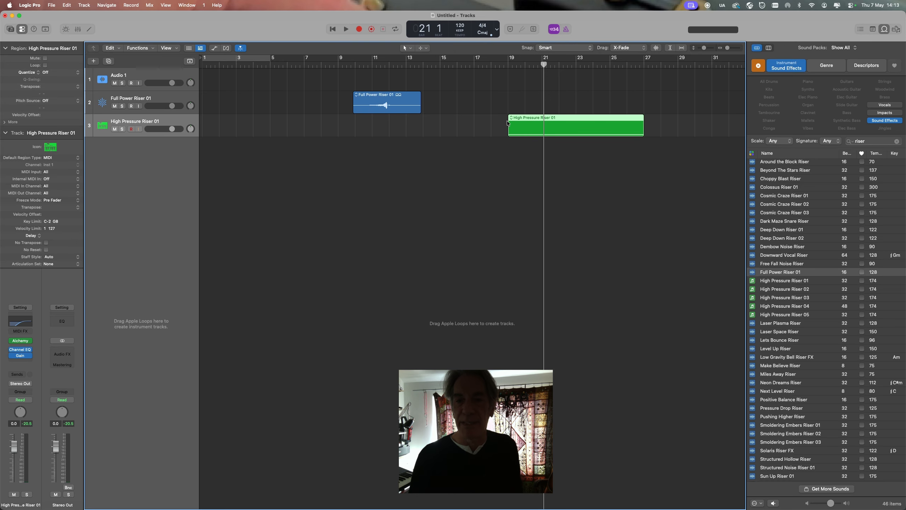
# - Open the High Pressure Riser 01 region in the Piano Roll and play its note from just before bar 19
pyautogui.doubleClick(551, 126)
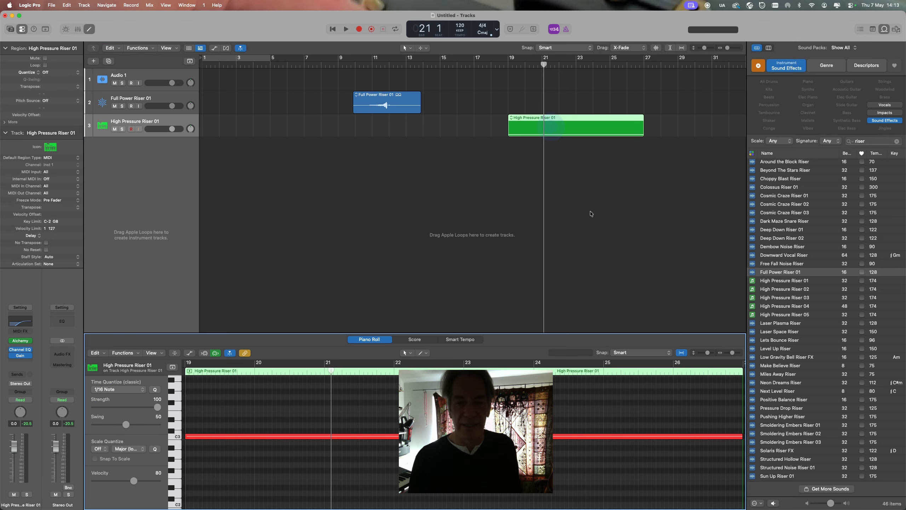
pyautogui.moveTo(729, 355); pyautogui.dragTo(728, 355)
pyautogui.click(276, 371)
pyautogui.press('space')
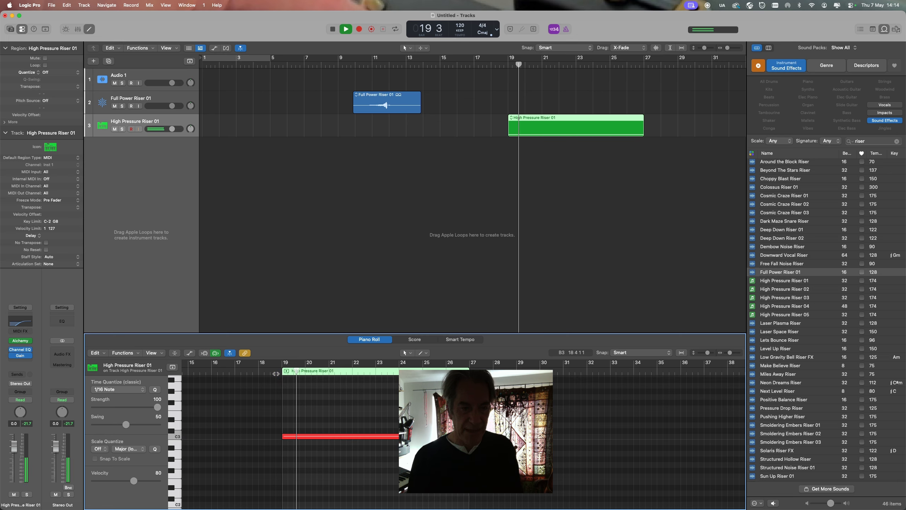
pyautogui.press('space')
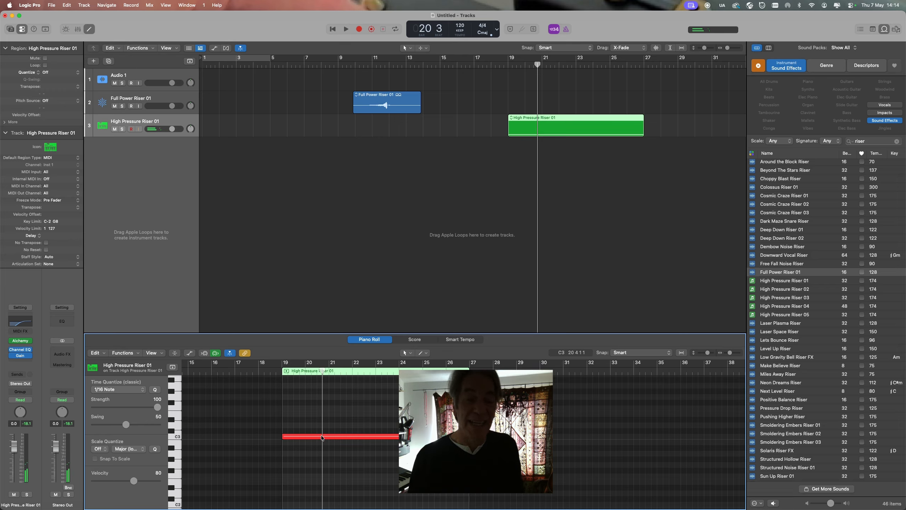
# - Transpose the High Pressure Riser 01 note down to C2 and play it back from just before bar 19
pyautogui.scroll(-3, 322, 437)
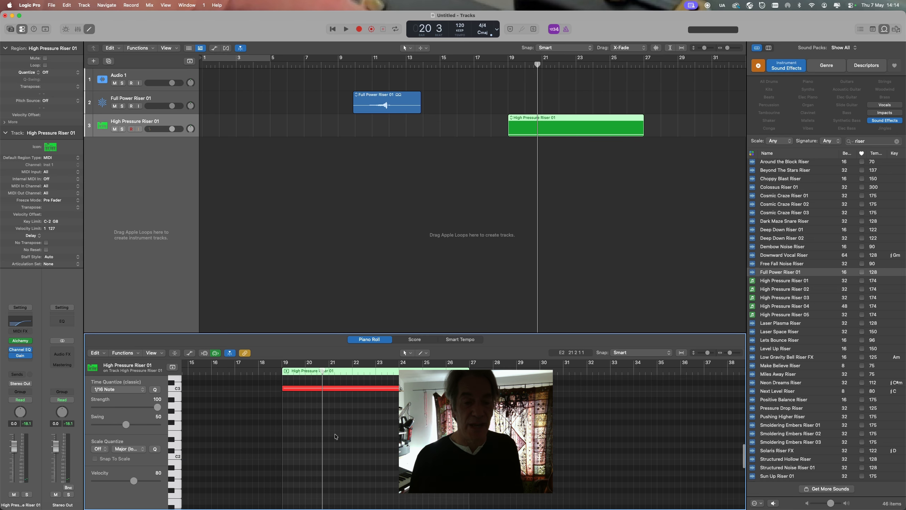
pyautogui.moveTo(318, 391); pyautogui.dragTo(313, 458)
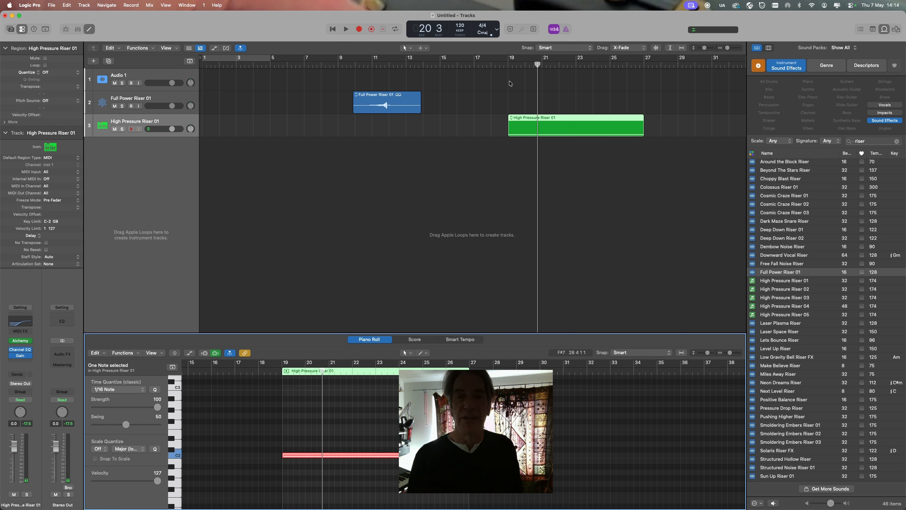
pyautogui.click(504, 66)
pyautogui.press('space')
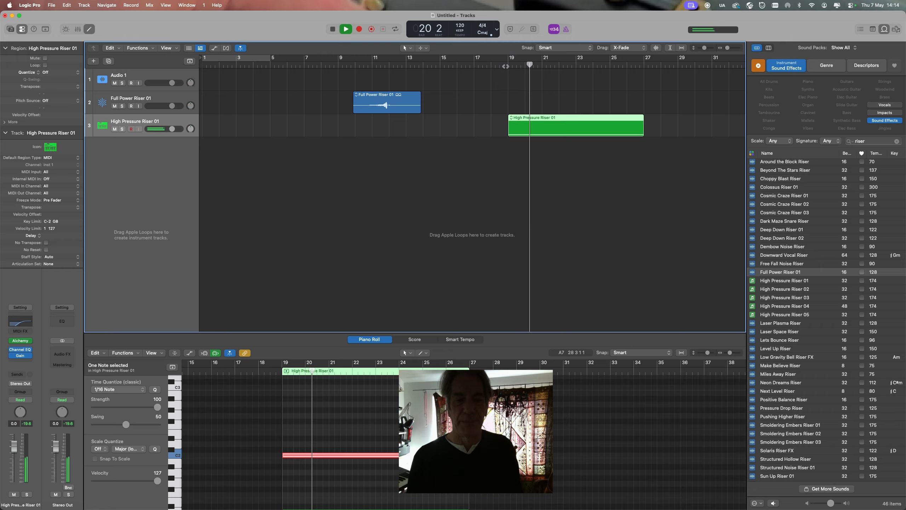
pyautogui.press('space')
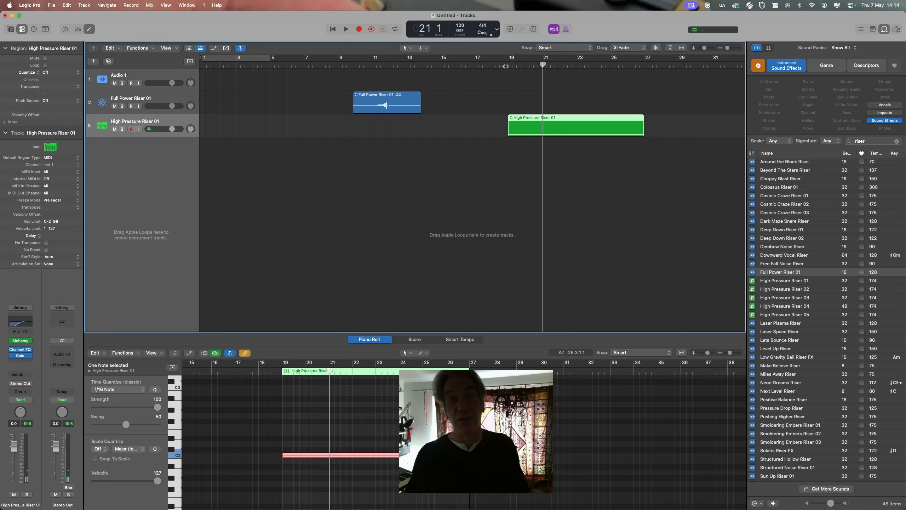
# - Shorten the C2 note so it ends at about bar 21, and play it back from just before bar 19
pyautogui.moveTo(455, 509)
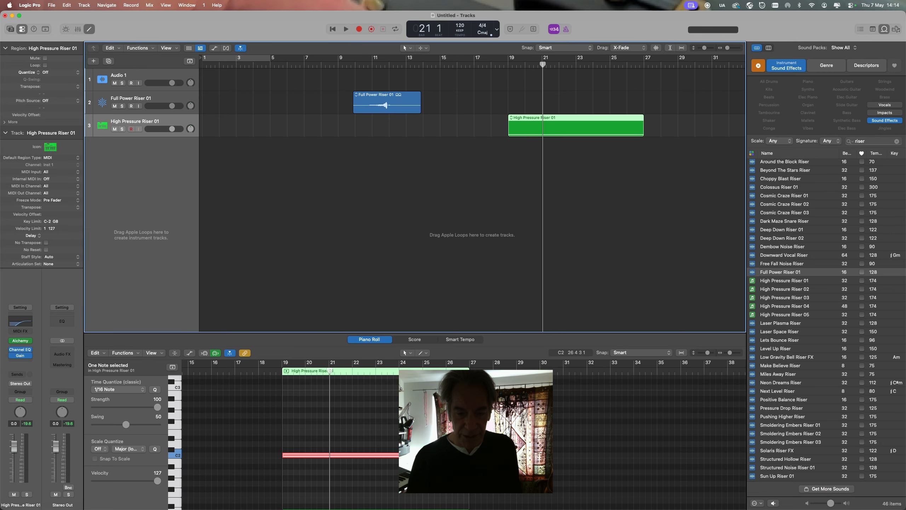
pyautogui.moveTo(469, 454); pyautogui.dragTo(328, 461)
pyautogui.doubleClick(504, 65)
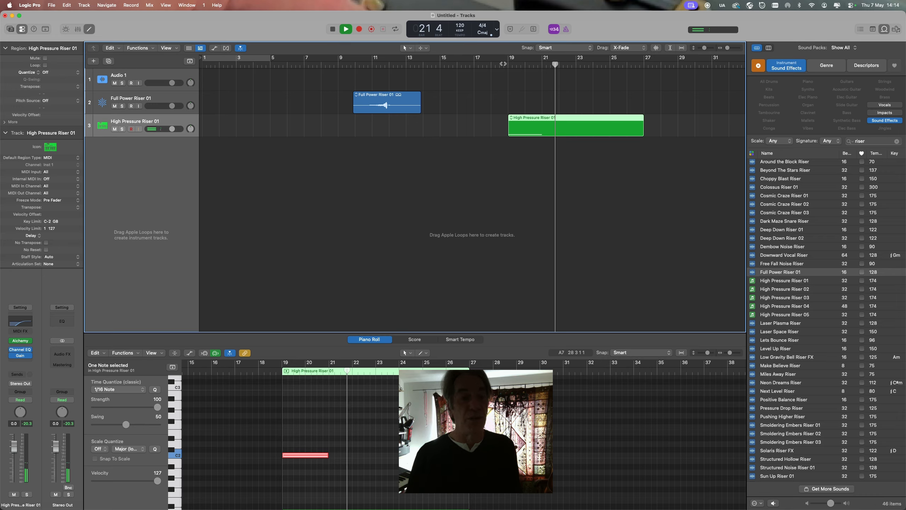
pyautogui.press('space')
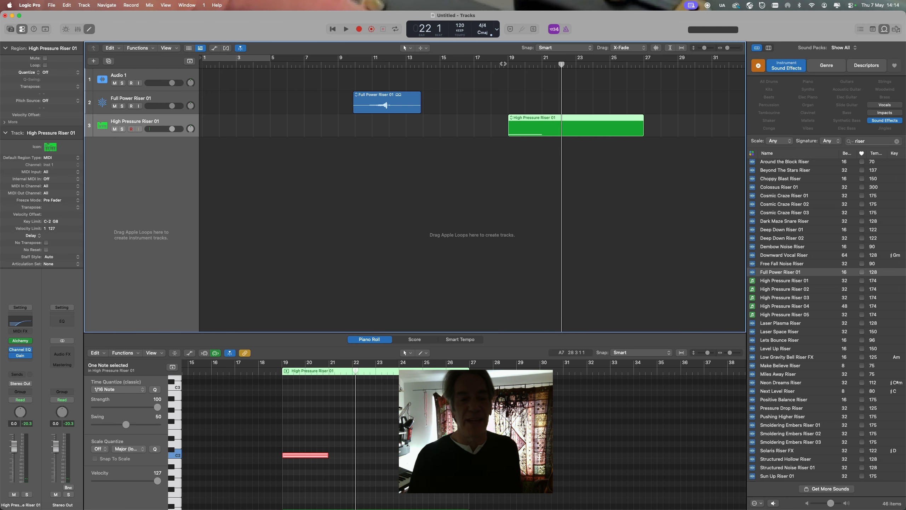
pyautogui.moveTo(550, 123)
pyautogui.mouseDown()
pyautogui.moveTo(522, 127)
pyautogui.moveTo(548, 127)
pyautogui.mouseUp()
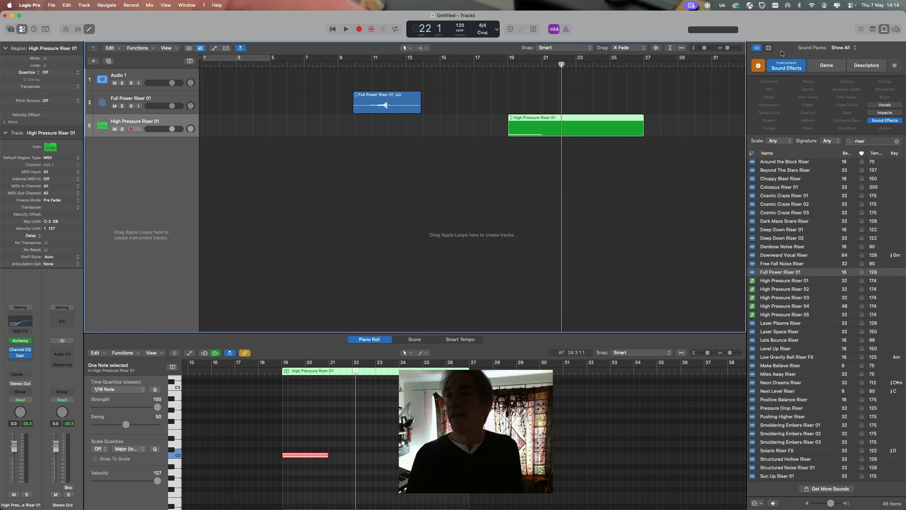
# - Hide and reshow the Loop Browser, and search its sound effects for "footsteps"
pyautogui.click(883, 29)
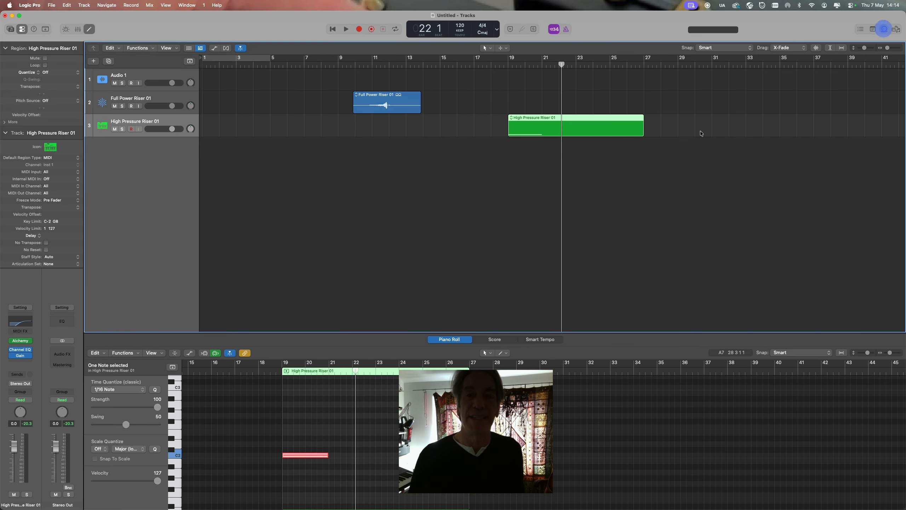
pyautogui.click(885, 30)
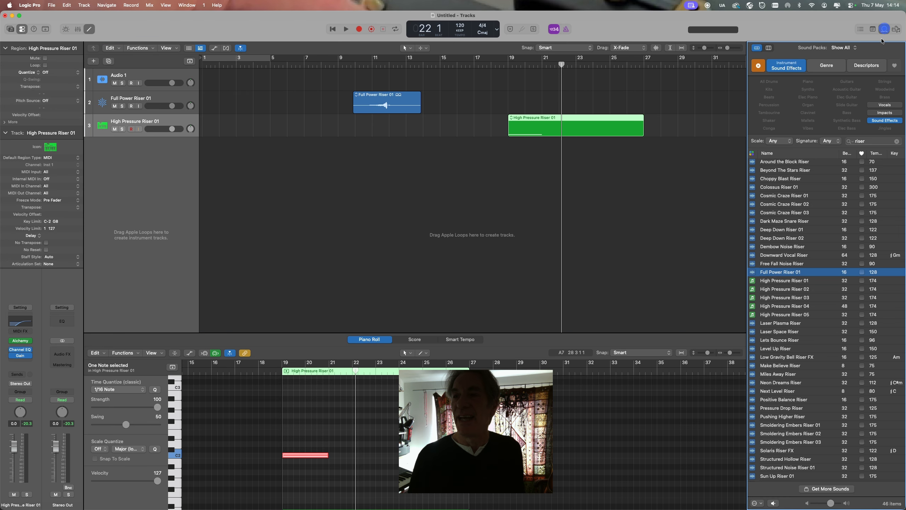
pyautogui.click(872, 142)
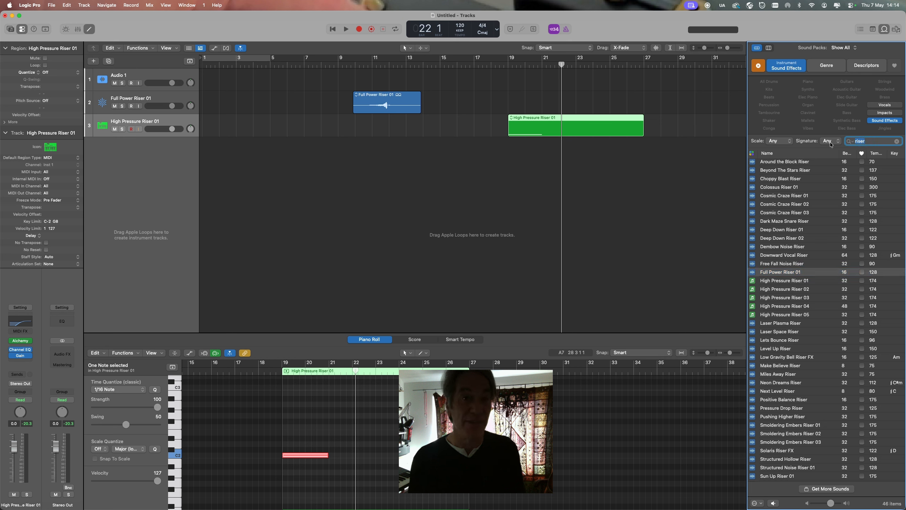
pyautogui.write('footsteps')
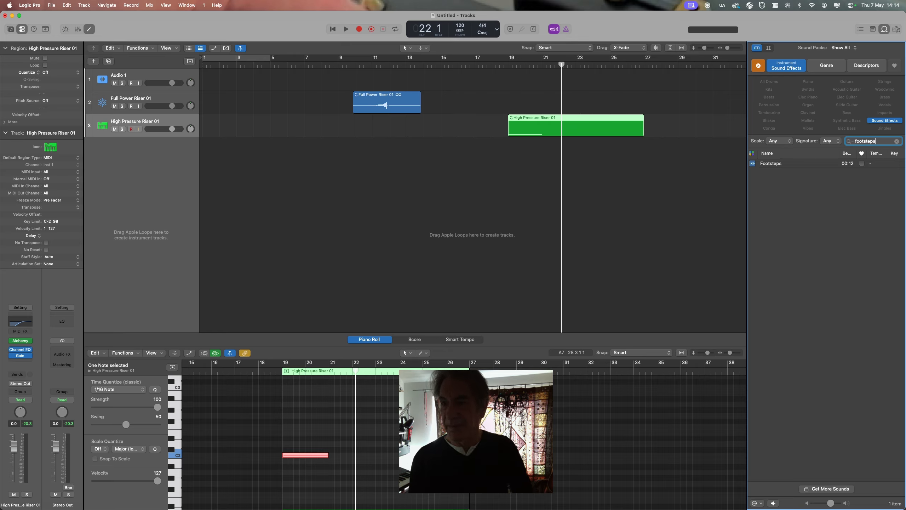
pyautogui.press('Return')
# - Preview the Footsteps sound effect from the search results and stop playback
pyautogui.click(780, 168)
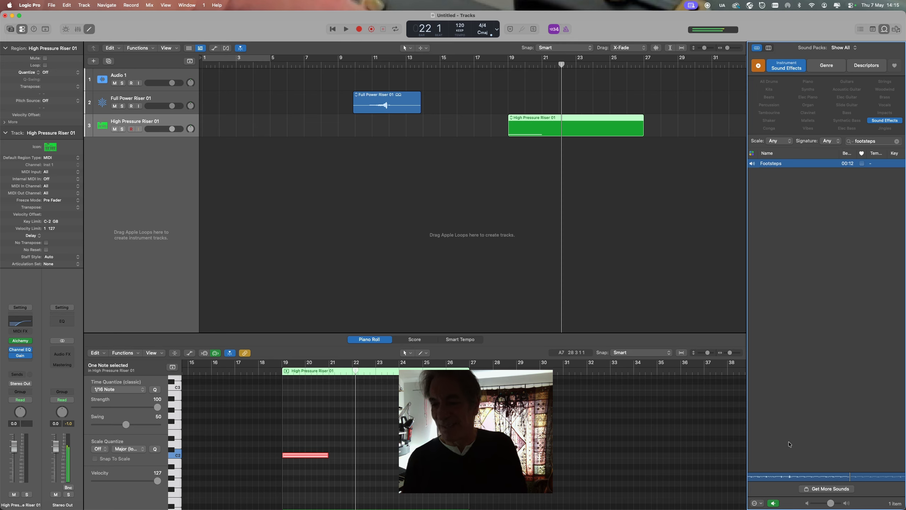
pyautogui.press('space')
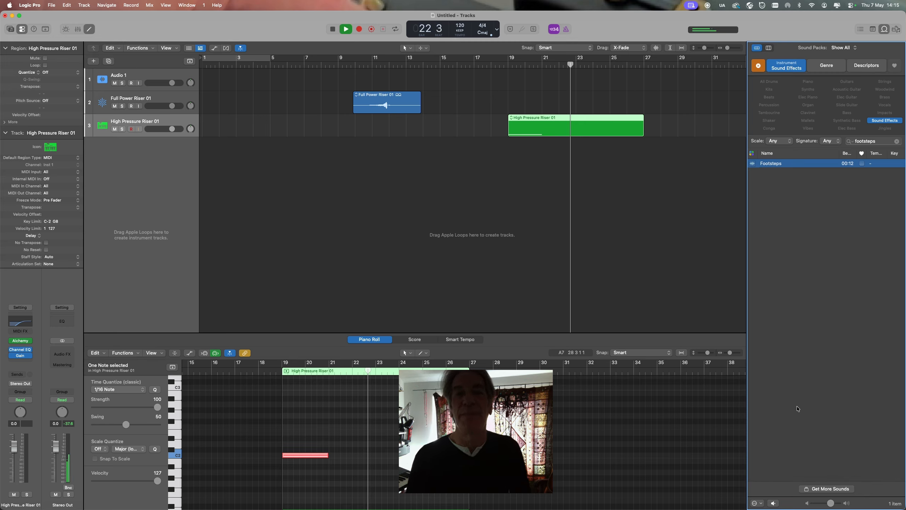
pyautogui.press('space')
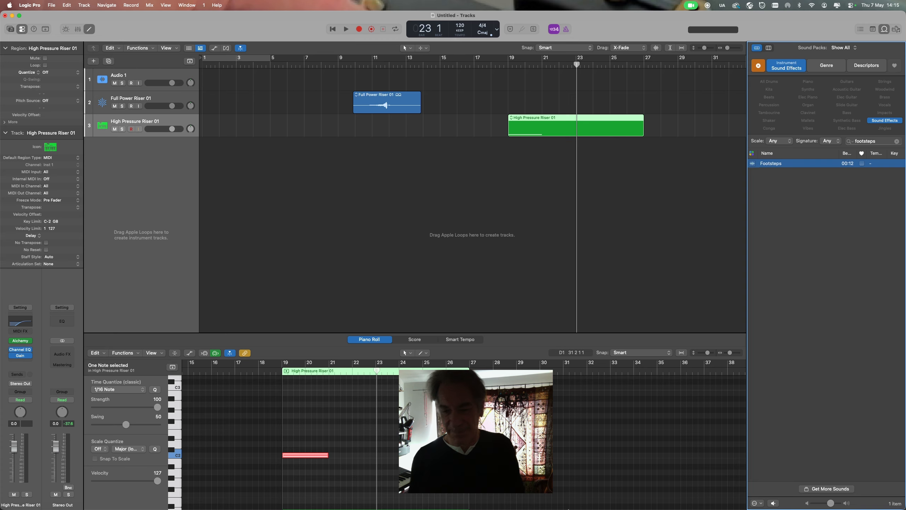
pyautogui.rightClick(551, 496)
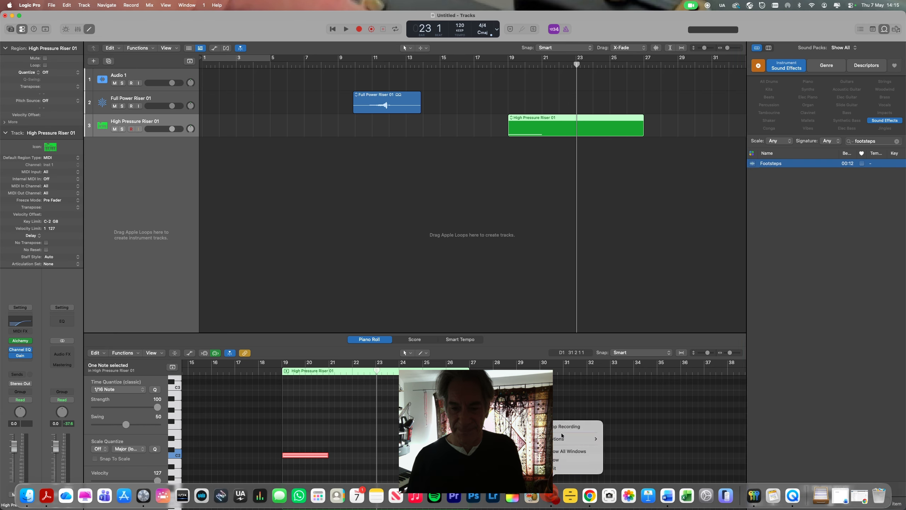